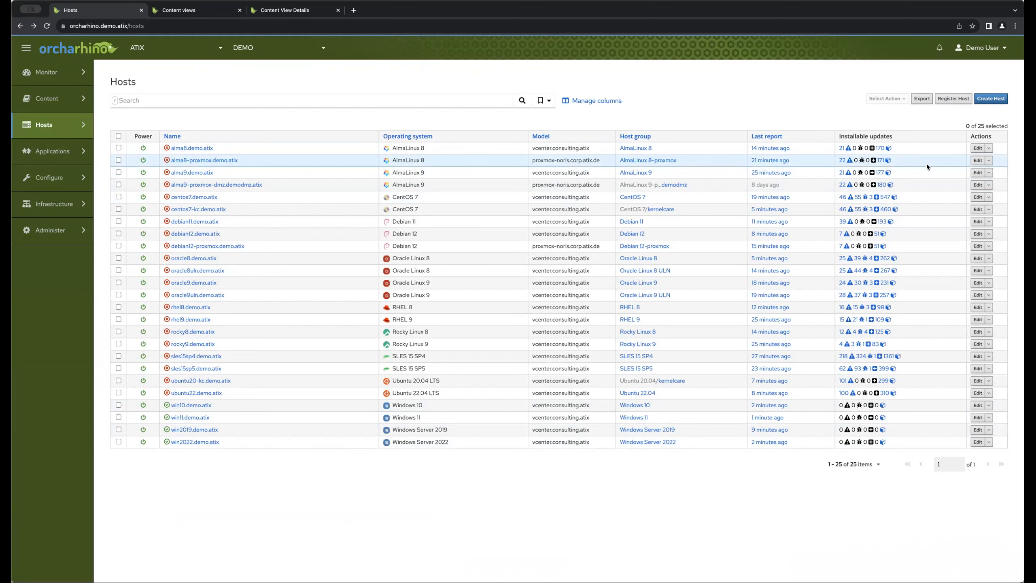
Check which columns can be displayed in the hosts table, leaving the selection as it is
{"action": "left_click", "coordinate": [592, 101]}
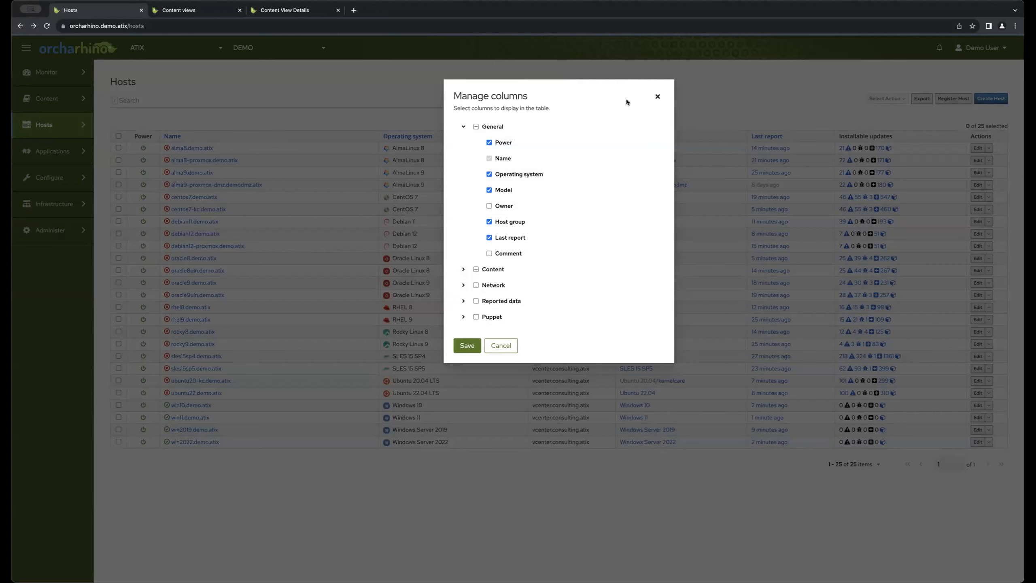
{"action": "left_click", "coordinate": [657, 96]}
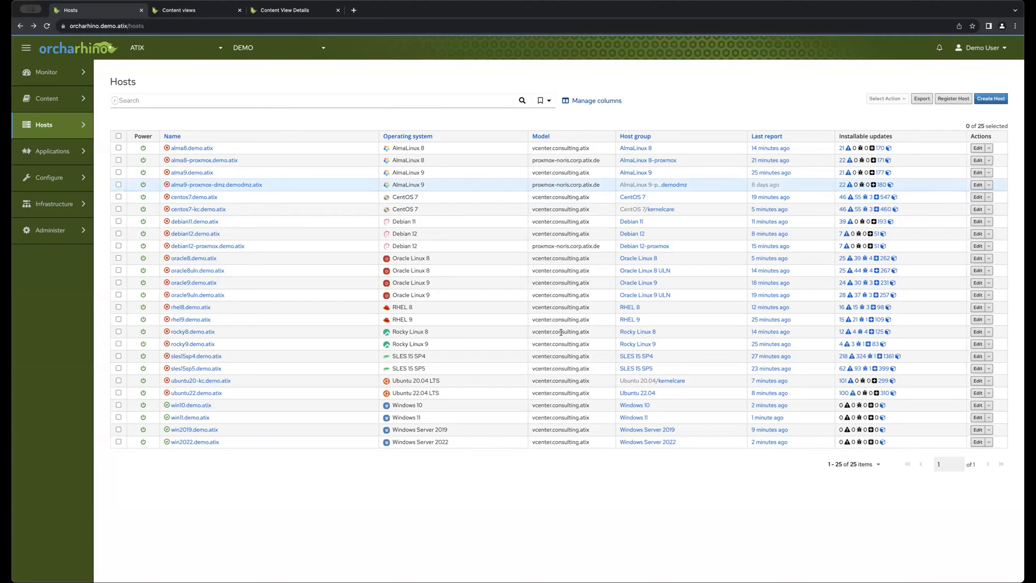
Open the details of host rocky8.demo.atix and inspect its host status in the error category
{"action": "left_click", "coordinate": [201, 332]}
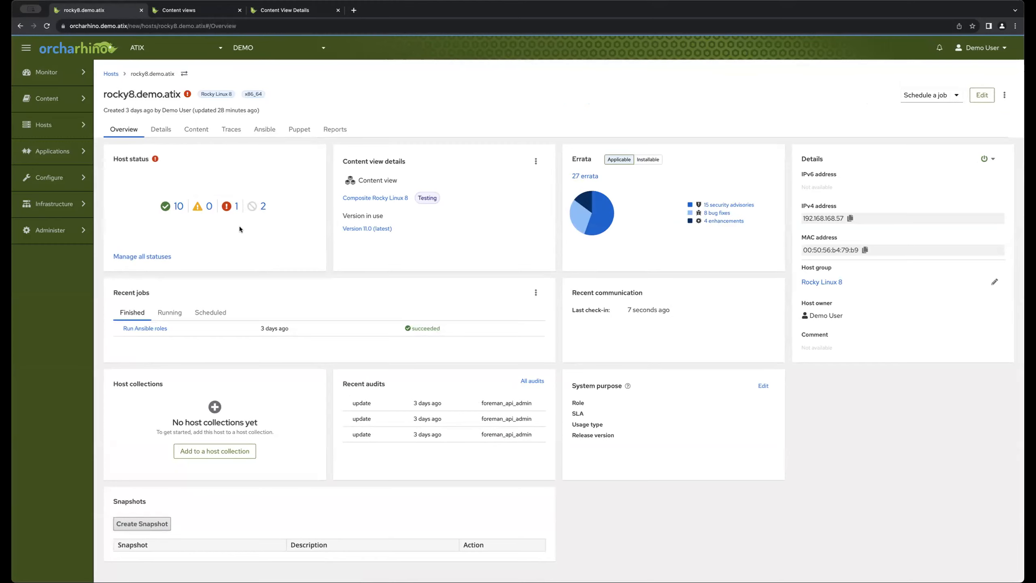
{"action": "left_click", "coordinate": [234, 209]}
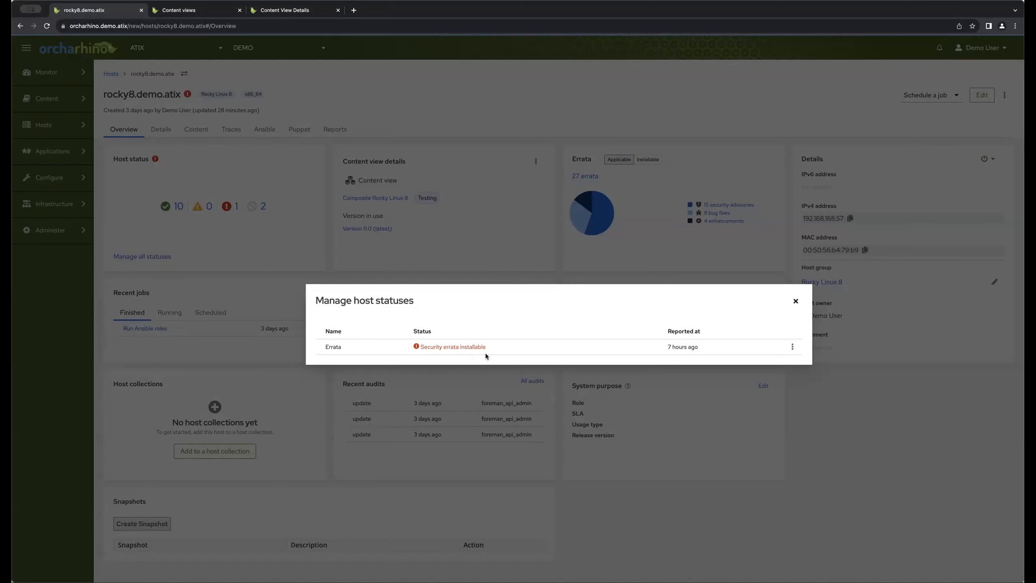
{"action": "left_click", "coordinate": [796, 301]}
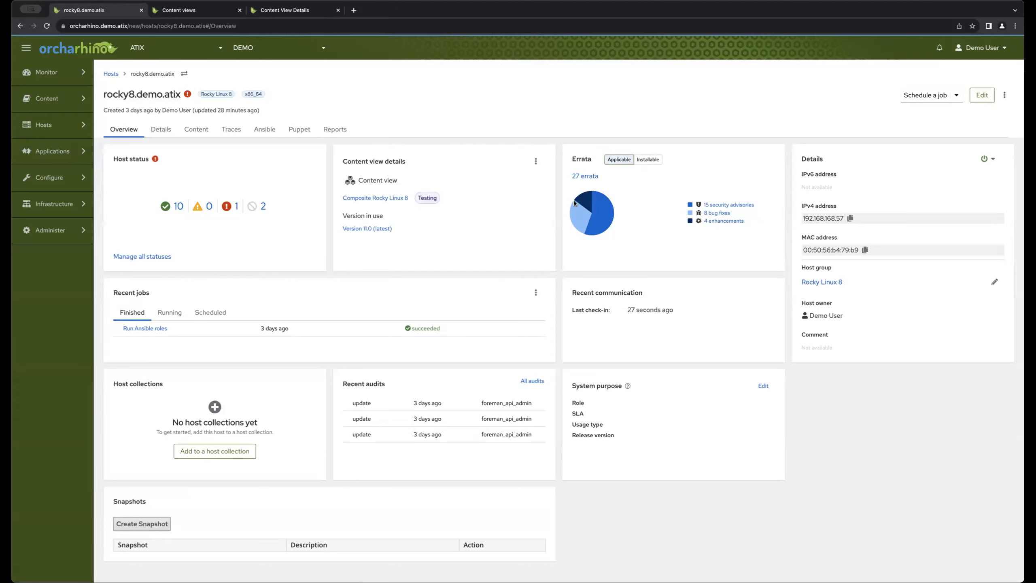
Review the host's errata and the repository sets available to it
{"action": "mouse_move", "coordinate": [566, 222]}
{"action": "left_click", "coordinate": [196, 130]}
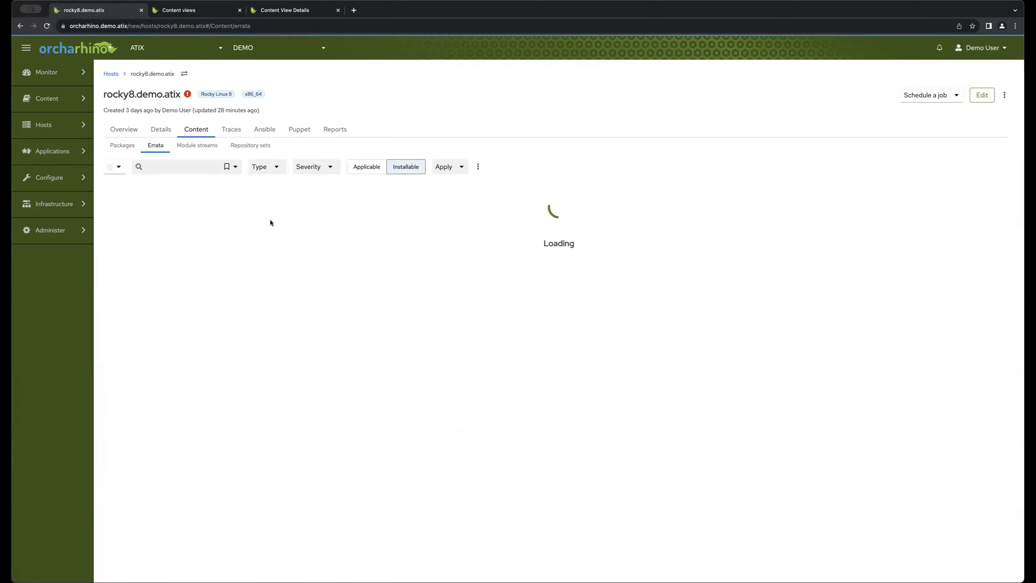
{"action": "left_click", "coordinate": [247, 145]}
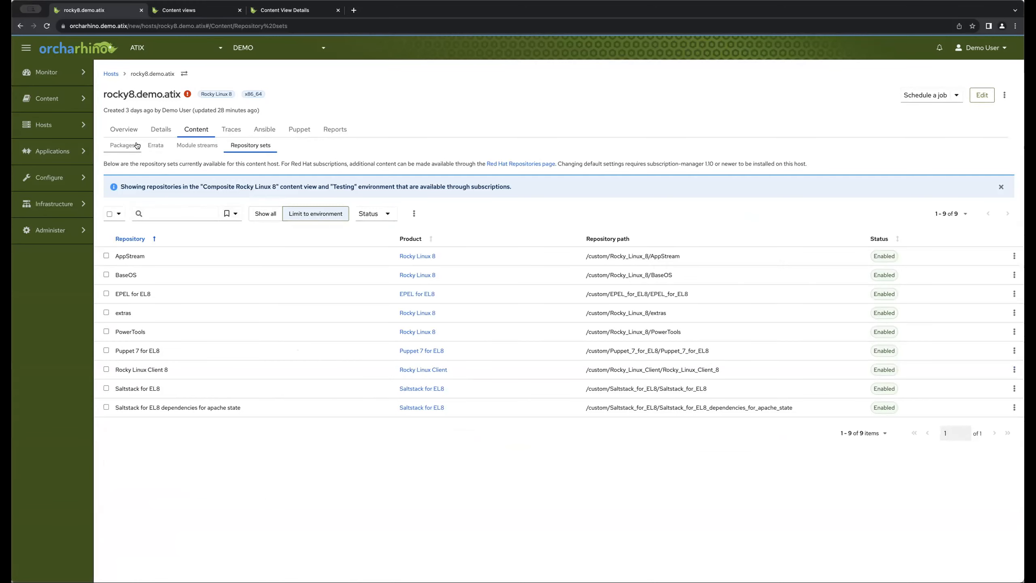
Examine the host's traces, inherited Ansible roles, Puppet details and configuration reports
{"action": "left_click", "coordinate": [231, 129]}
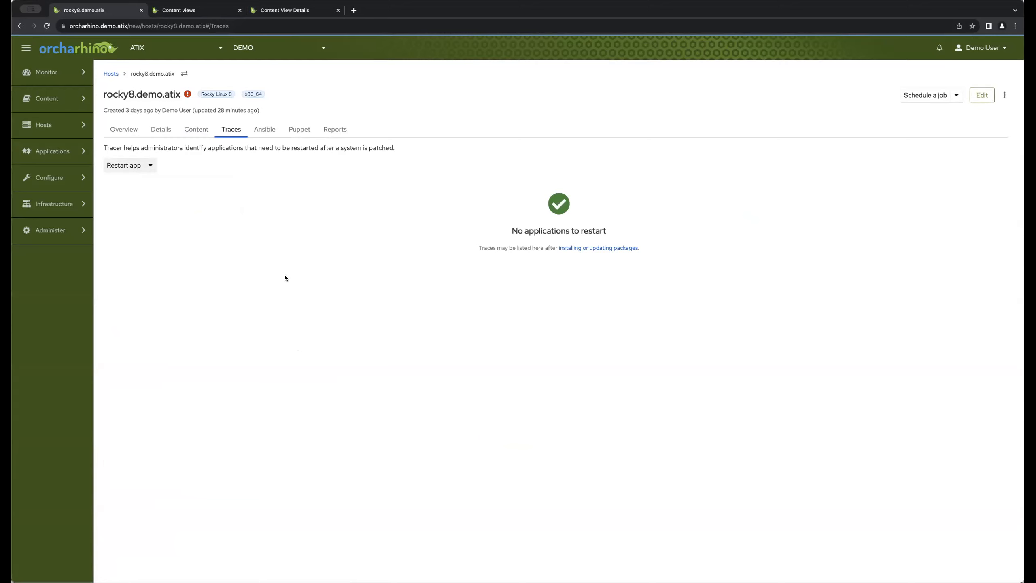
{"action": "left_click", "coordinate": [265, 130]}
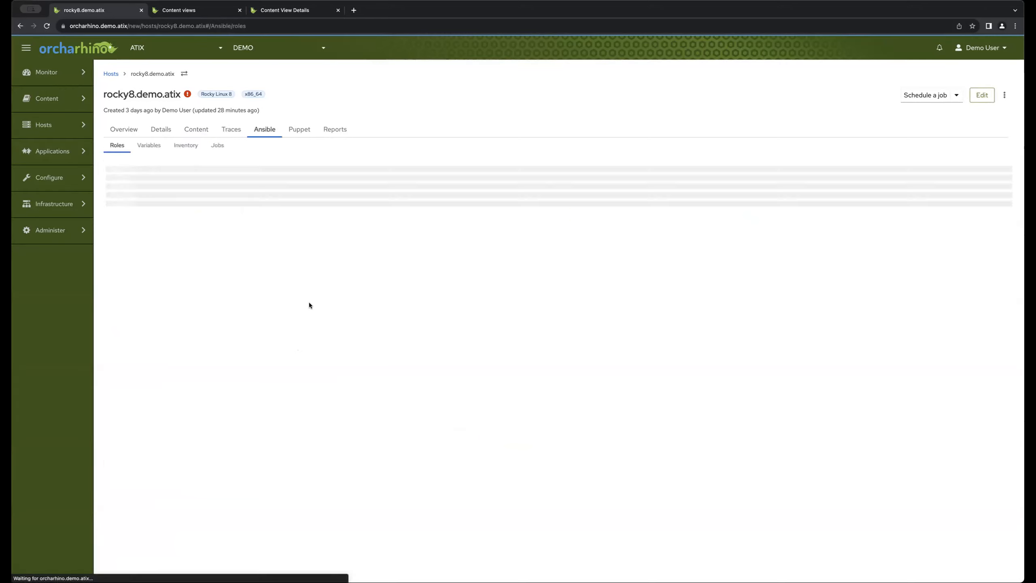
{"action": "left_click", "coordinate": [587, 248]}
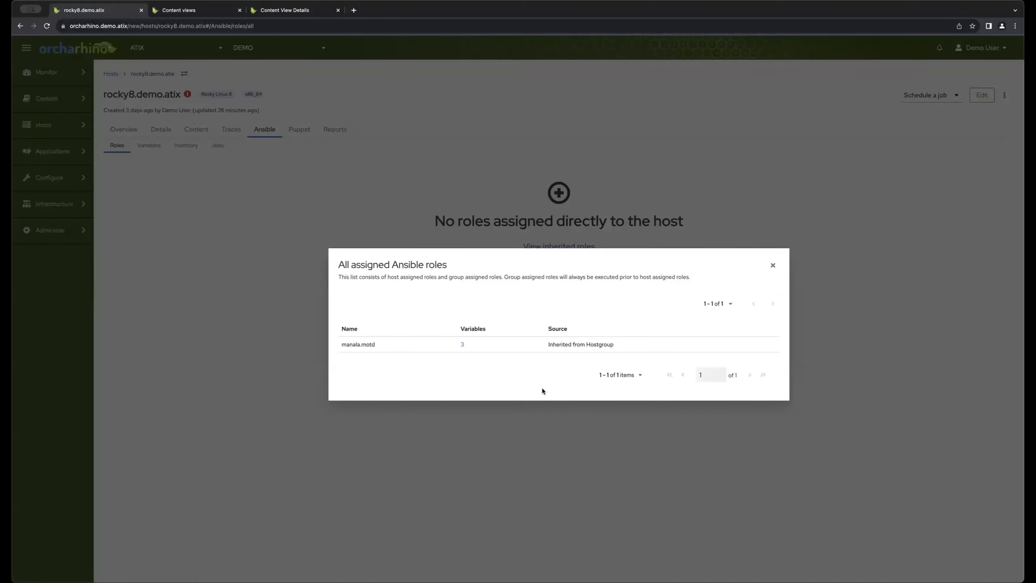
{"action": "left_click", "coordinate": [772, 266]}
{"action": "left_click", "coordinate": [298, 129]}
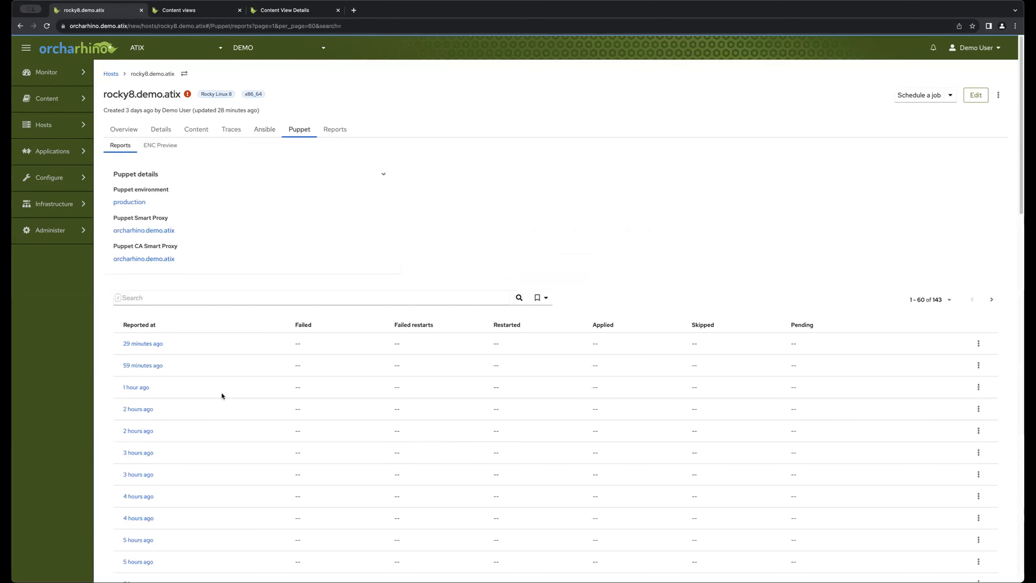
{"action": "left_click", "coordinate": [332, 128]}
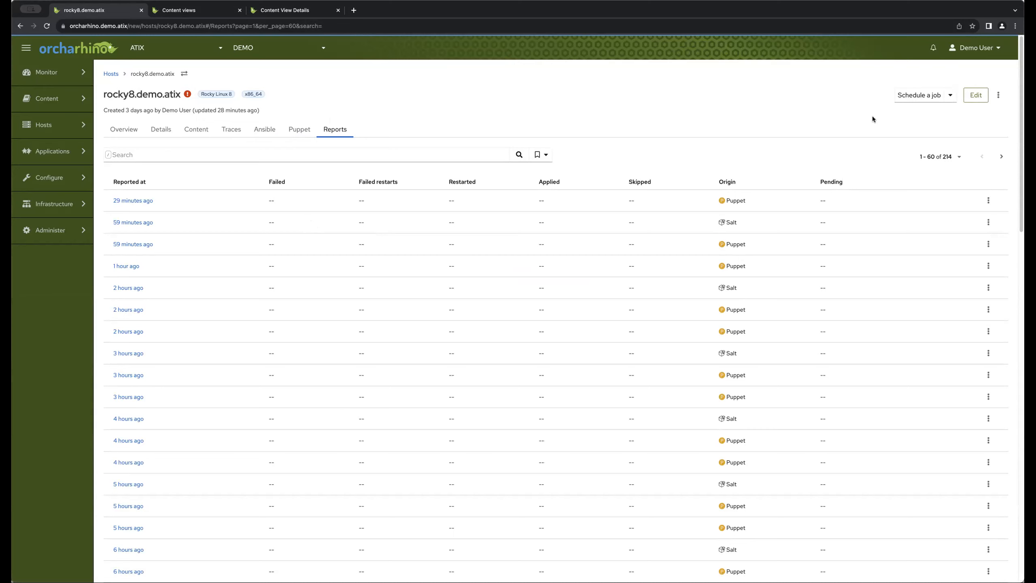
Set up a job for rocky8.demo.atix from the Run Command - Script Default template with the command uptime
{"action": "left_click", "coordinate": [914, 96]}
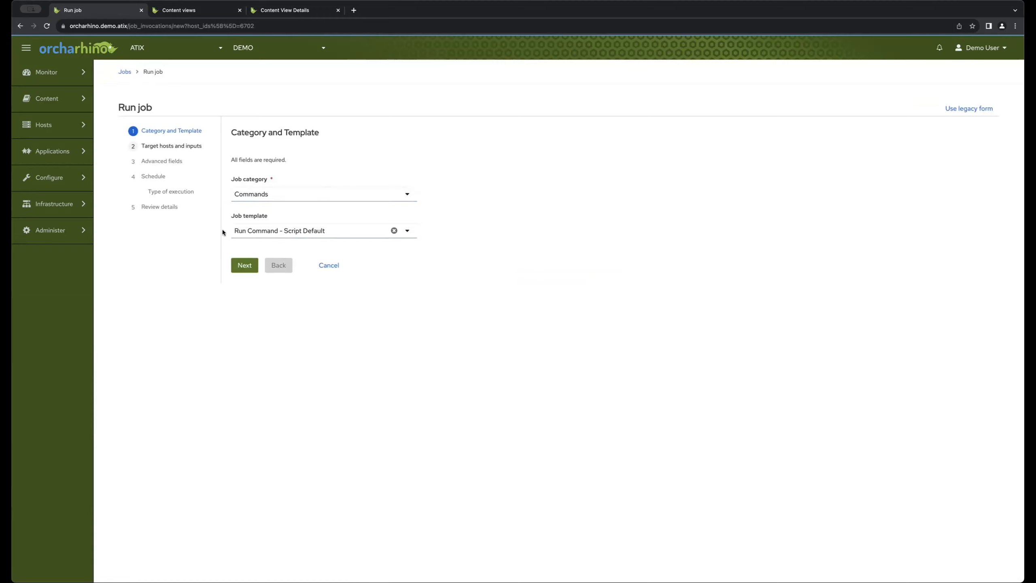
{"action": "left_click", "coordinate": [245, 264]}
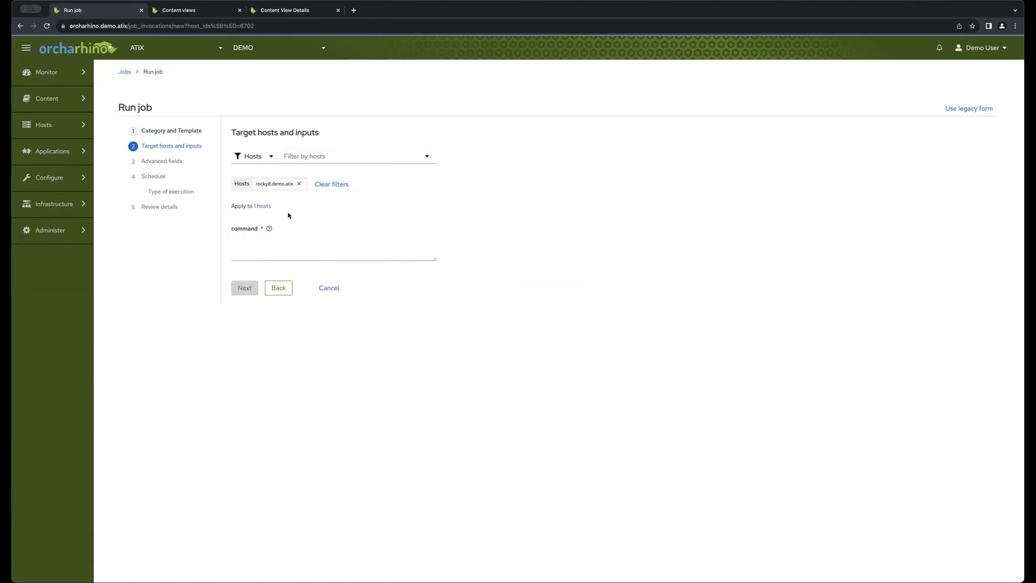
{"action": "left_click", "coordinate": [271, 254]}
{"action": "type", "text": "uptime"}
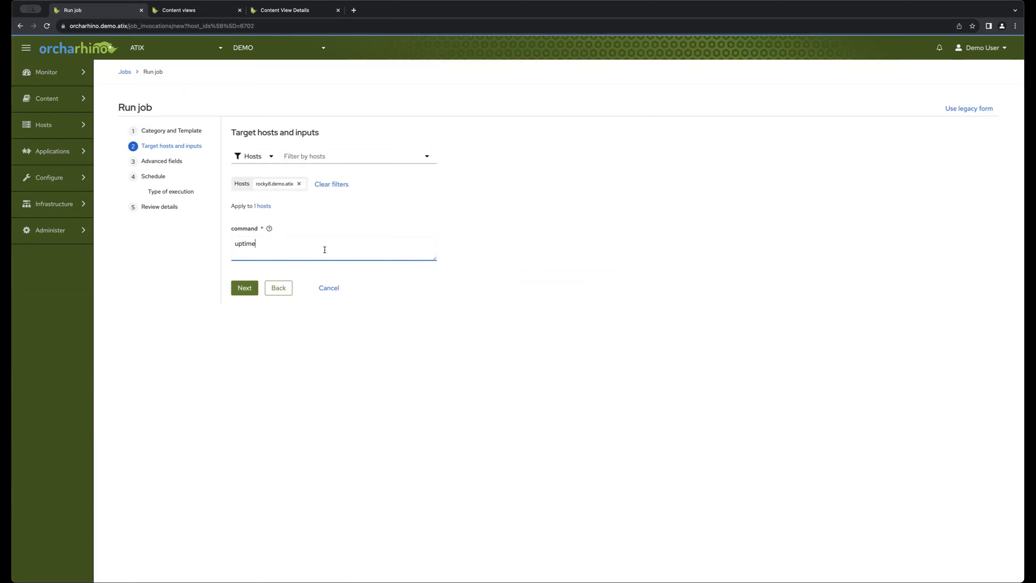
{"action": "left_click", "coordinate": [247, 290]}
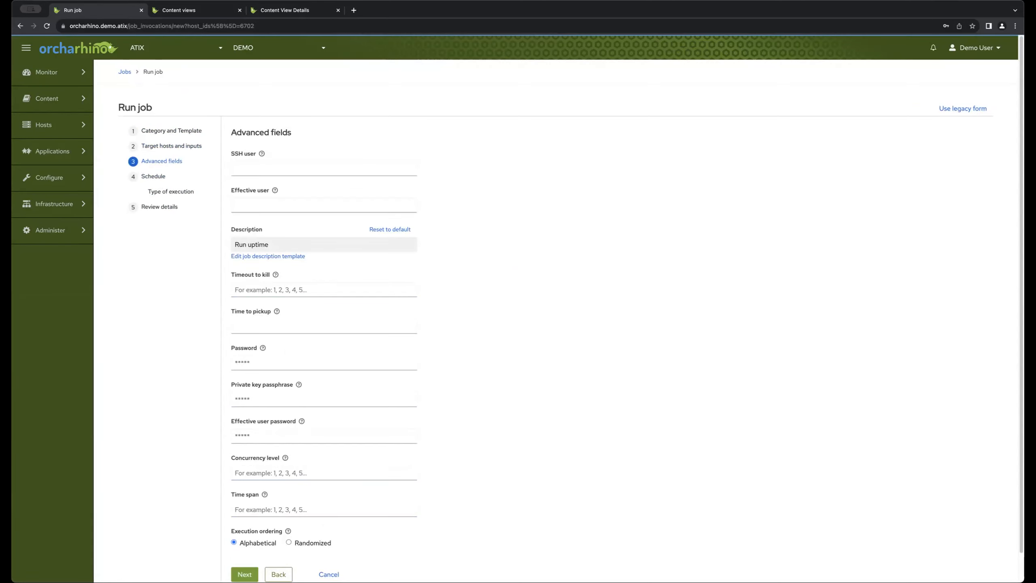
Keep the default advanced fields and immediate execution, review the job details and run the job
{"action": "left_click", "coordinate": [244, 574]}
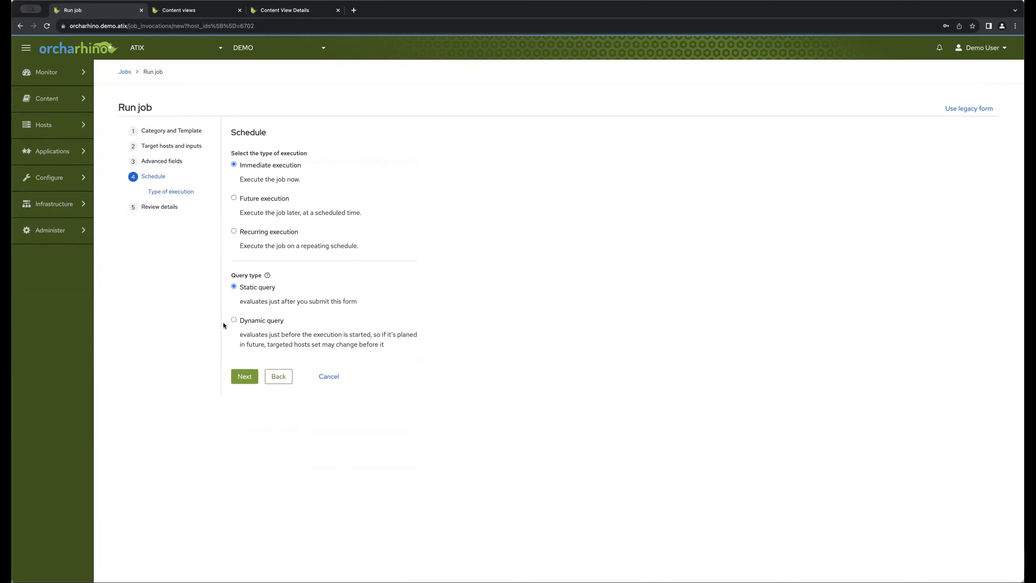
{"action": "left_click", "coordinate": [161, 208]}
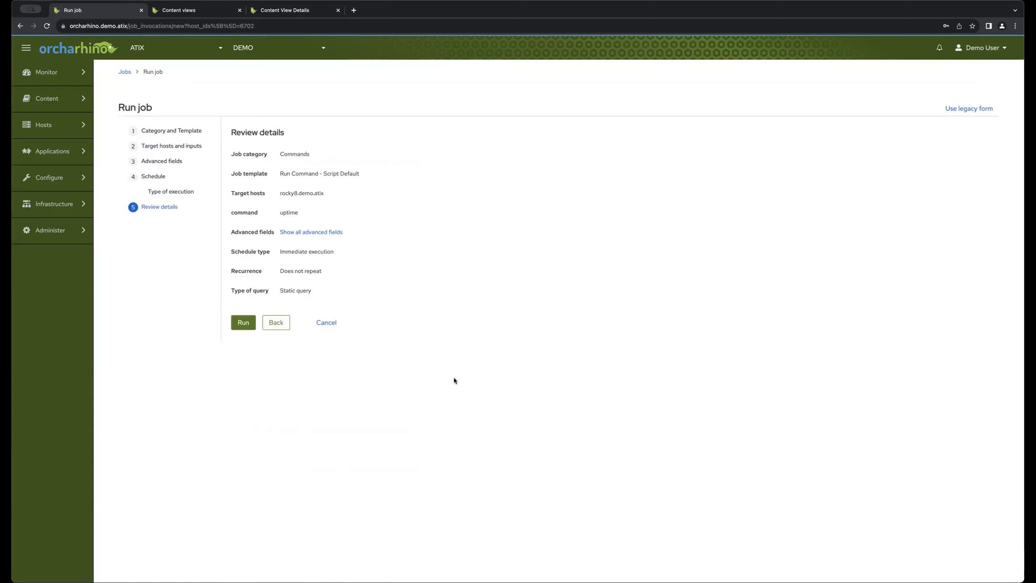
{"action": "left_click", "coordinate": [244, 323]}
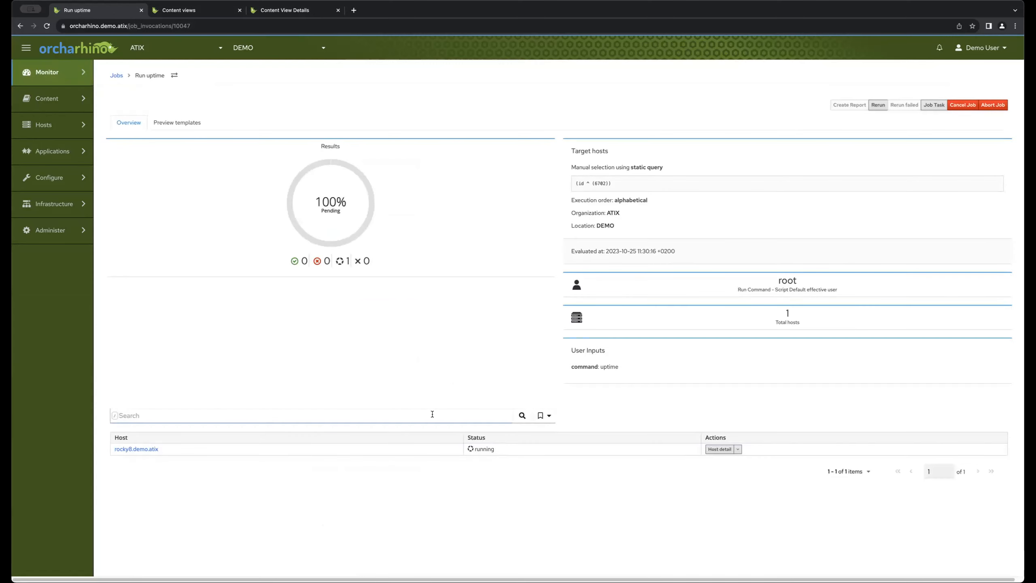
View the uptime job's output for rocky8.demo.atix in a separate browser tab, and close that tab
{"action": "left_click", "coordinate": [138, 448], "text": "super"}
{"action": "key", "text": "ctrl+Tab"}
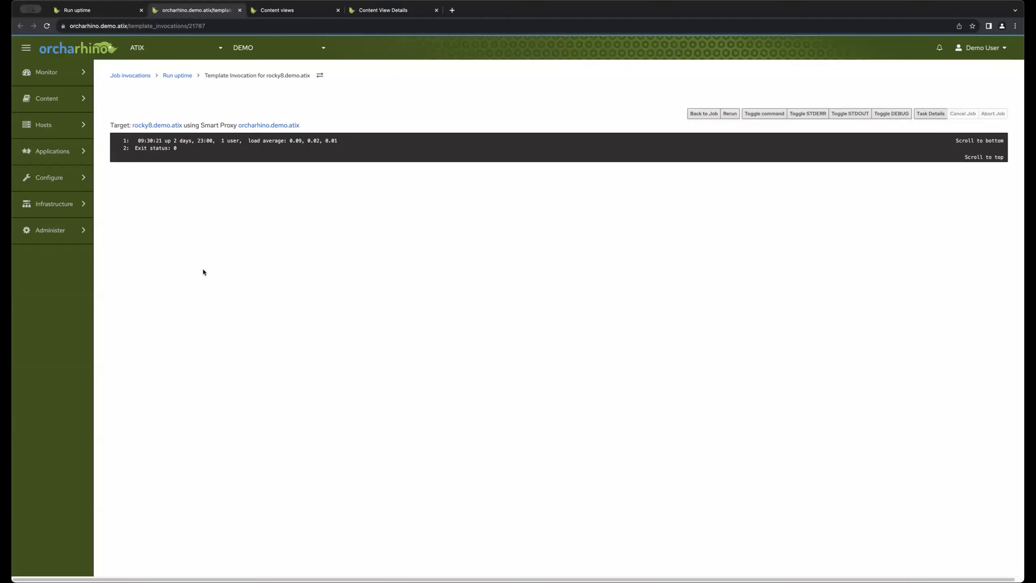
{"action": "left_click", "coordinate": [240, 10]}
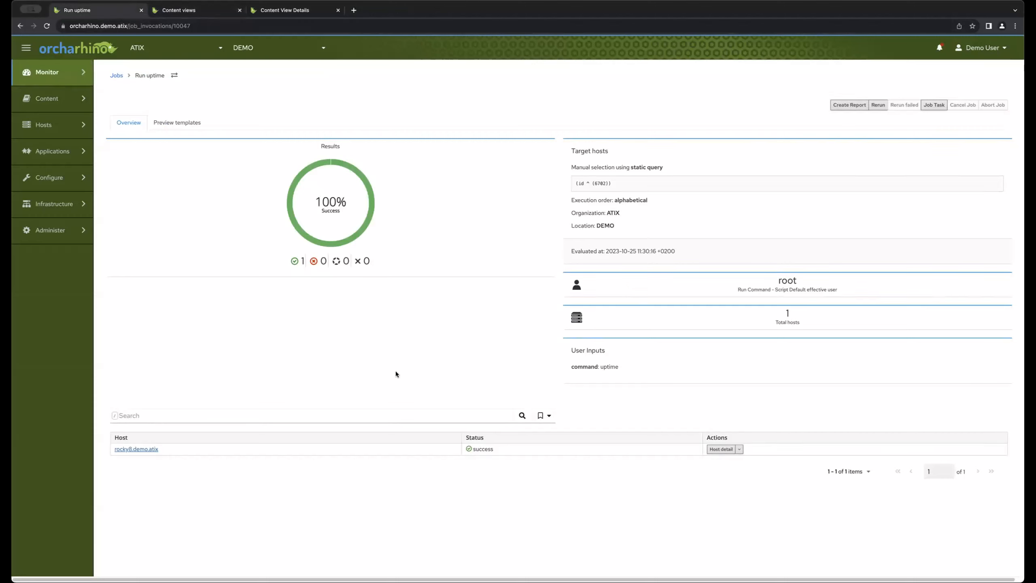
Return to the overview of host rocky8.demo.atix to check its recent jobs
{"action": "right_click", "coordinate": [20, 26]}
{"action": "left_click", "coordinate": [42, 157]}
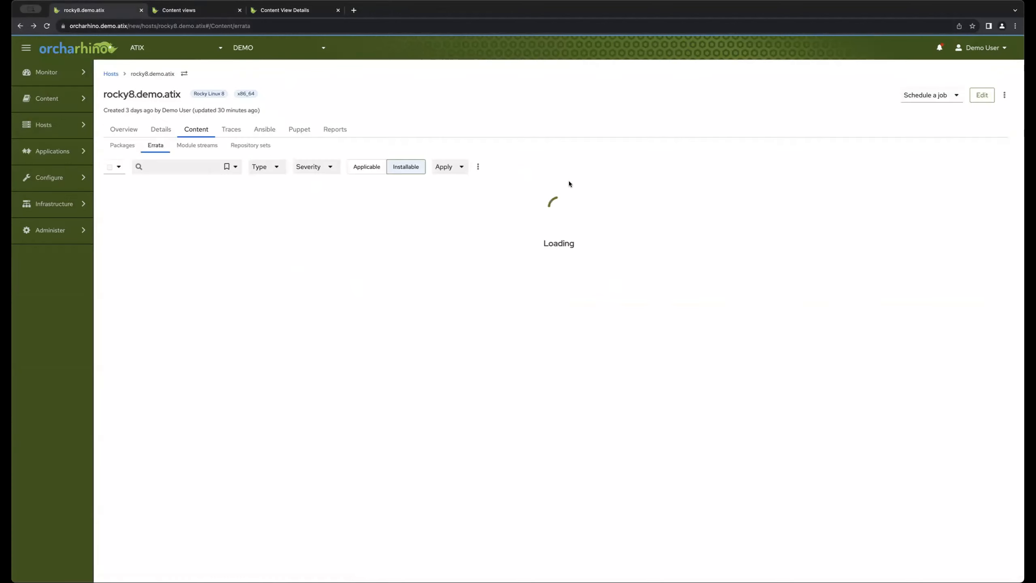
{"action": "left_click", "coordinate": [118, 130]}
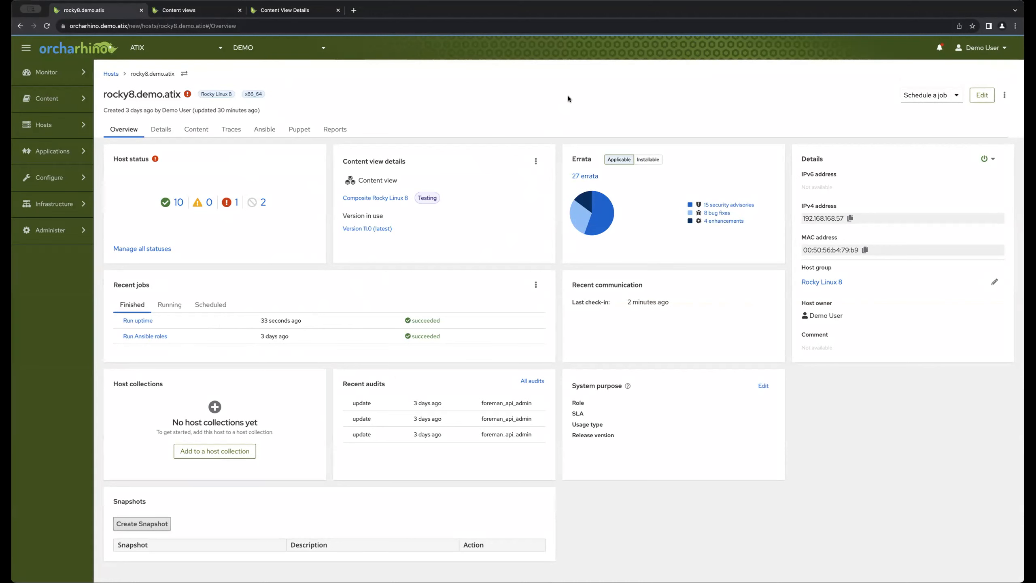
Compare Version 9.0 with Version 11.0 of the Composite Rocky Linux 8 content view
{"action": "left_click", "coordinate": [294, 11]}
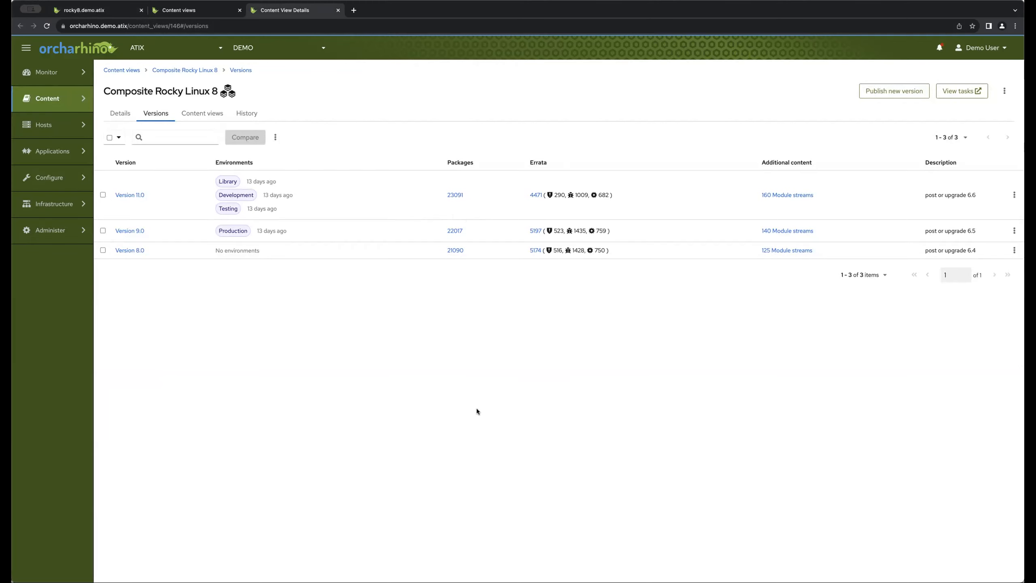
{"action": "left_click", "coordinate": [103, 230]}
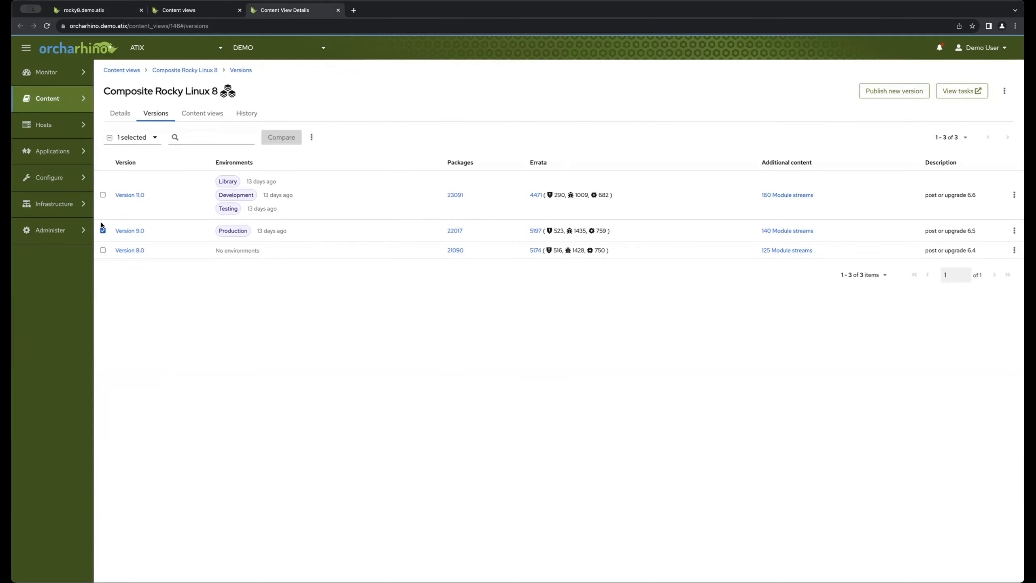
{"action": "left_click", "coordinate": [102, 195]}
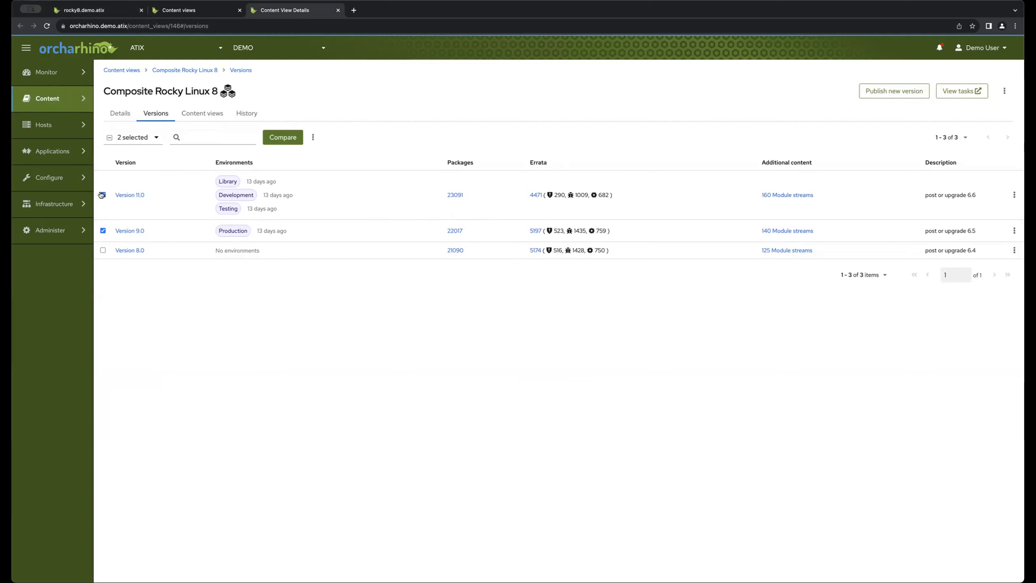
{"action": "left_click", "coordinate": [274, 140]}
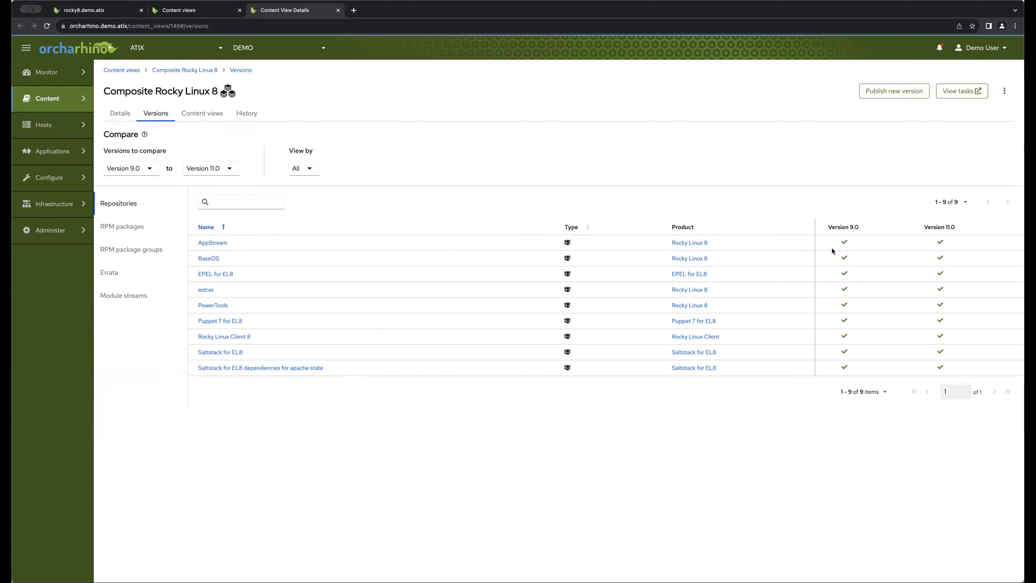
Limit the RPM package comparison to the packages that are different between the two versions
{"action": "left_click", "coordinate": [137, 227]}
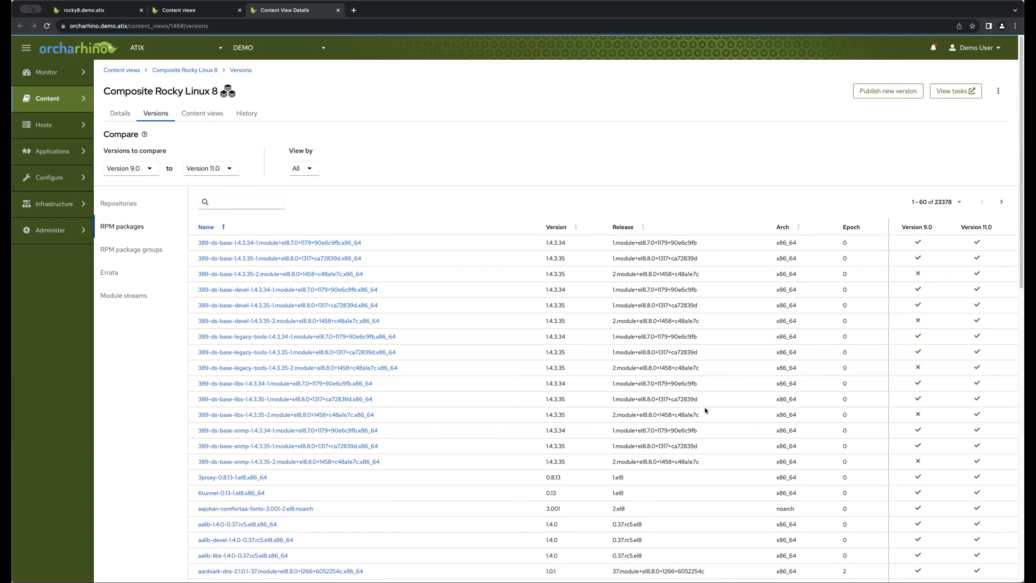
{"action": "left_click", "coordinate": [303, 172]}
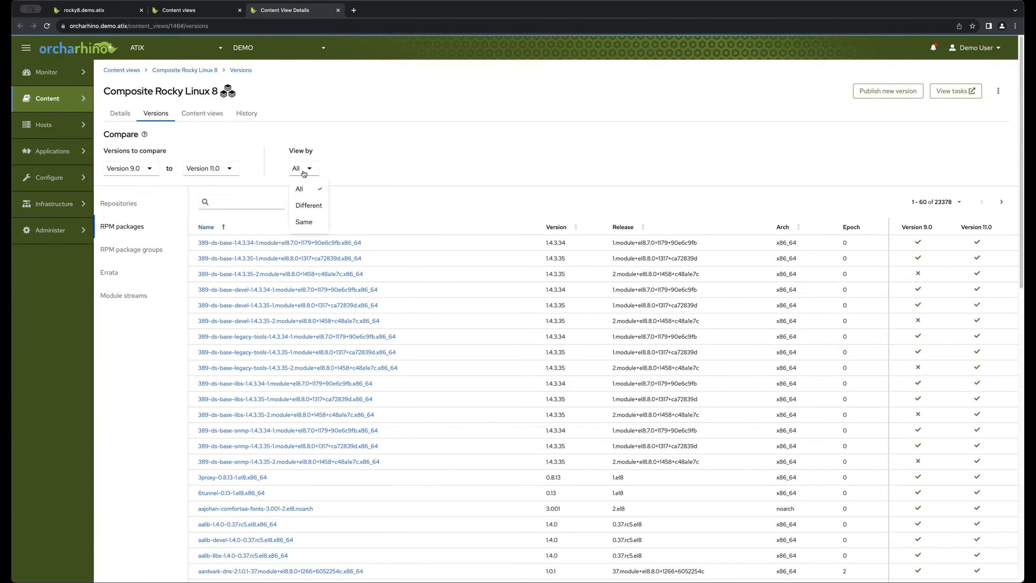
{"action": "left_click", "coordinate": [304, 210]}
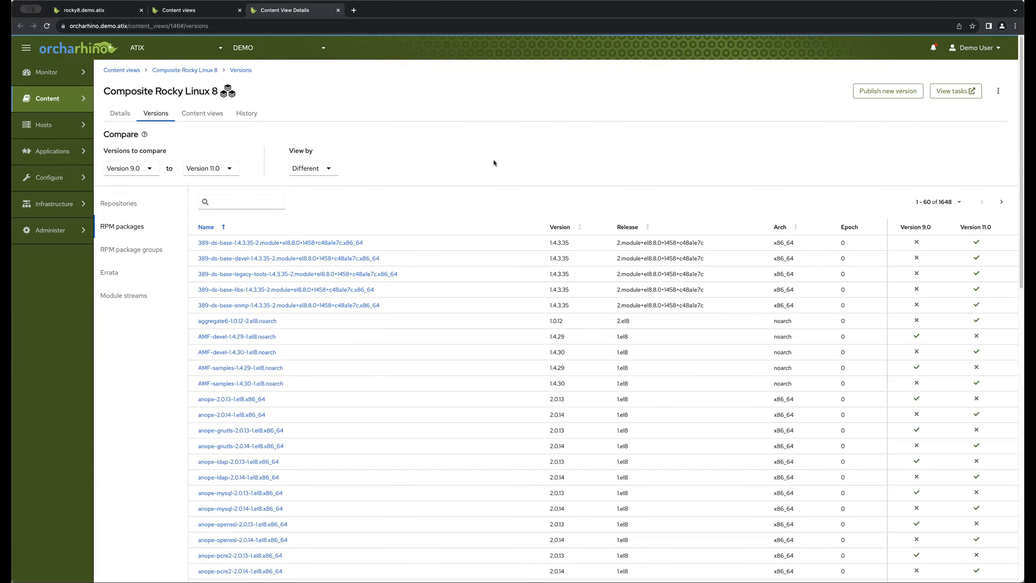
Examine the errata that differ between Version 9.0 and Version 11.0
{"action": "left_click", "coordinate": [113, 274]}
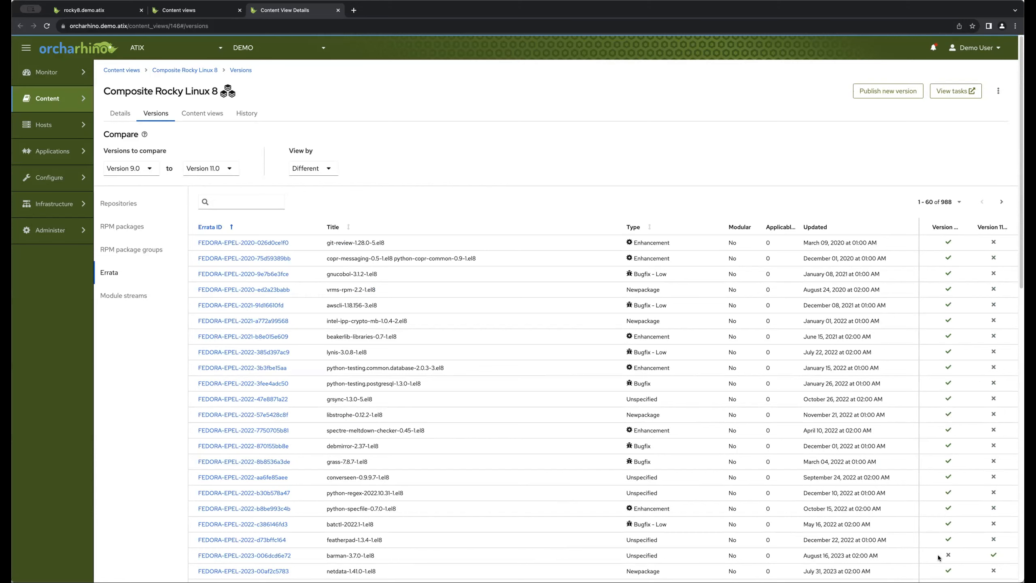
{"action": "scroll", "coordinate": [913, 549], "scroll_direction": "down", "scroll_amount": 3}
{"action": "scroll", "coordinate": [902, 555], "scroll_direction": "up", "scroll_amount": 3}
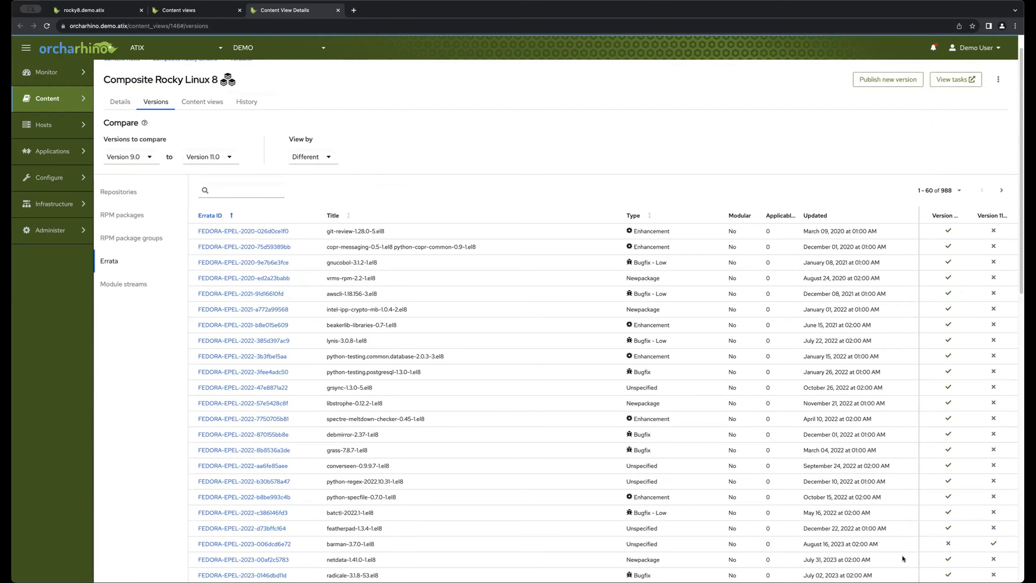
{"action": "scroll", "coordinate": [902, 555], "scroll_direction": "up", "scroll_amount": 1}
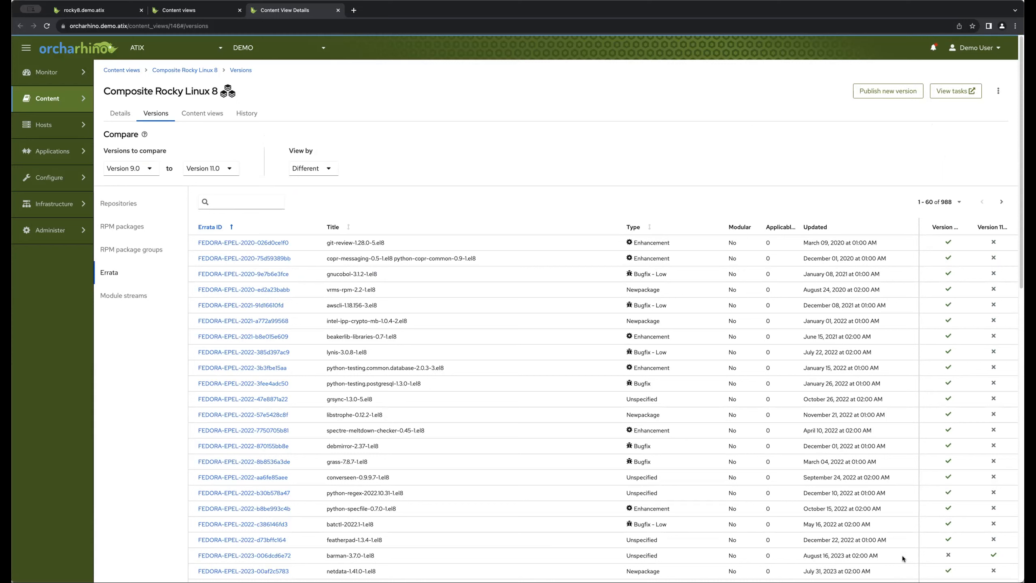